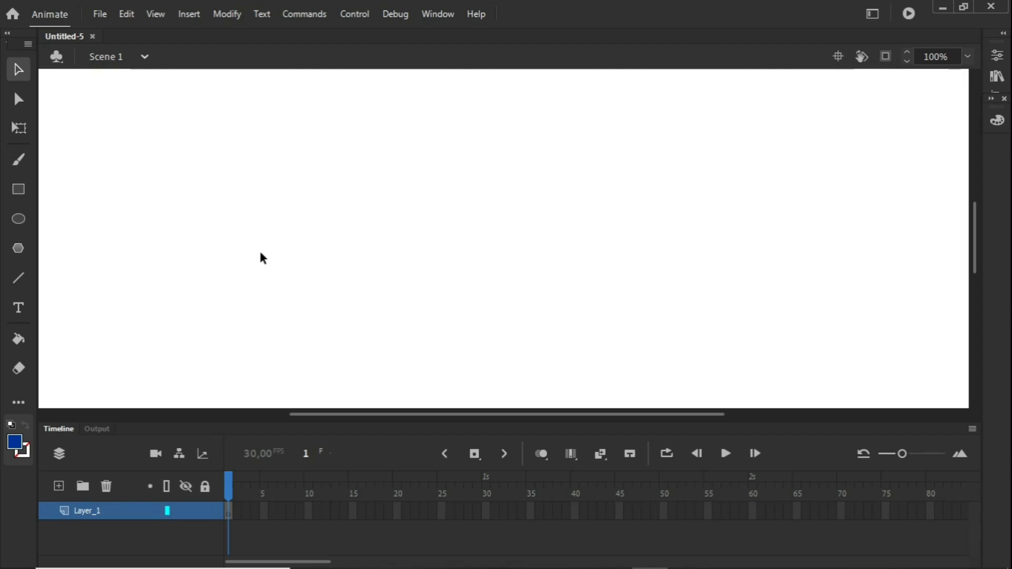
Draw a blue circle on frame 1 at the left of the stage and insert a blank keyframe at frame 40
click(21, 219)
drag(90, 216, 224, 349)
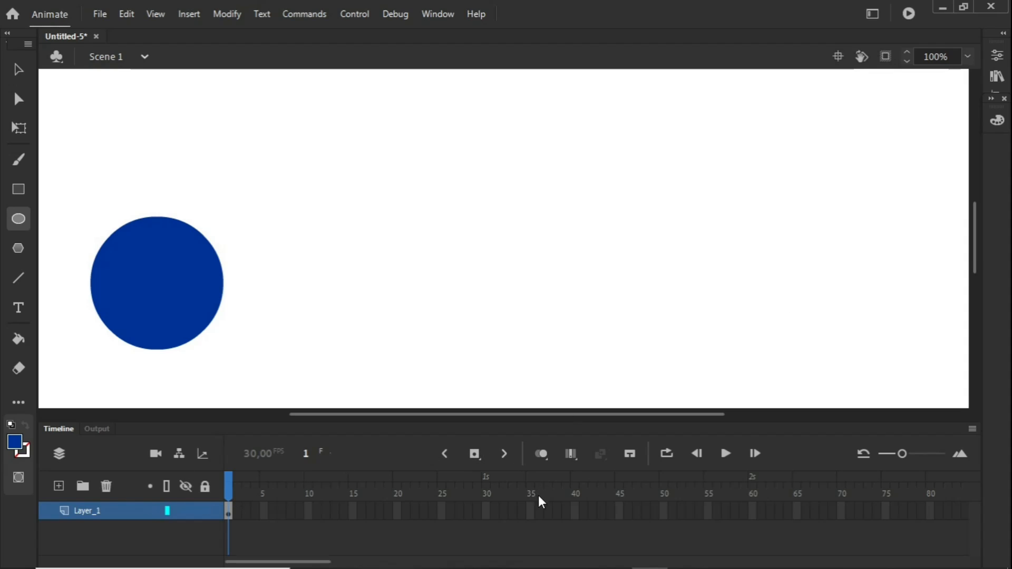
right_click(578, 510)
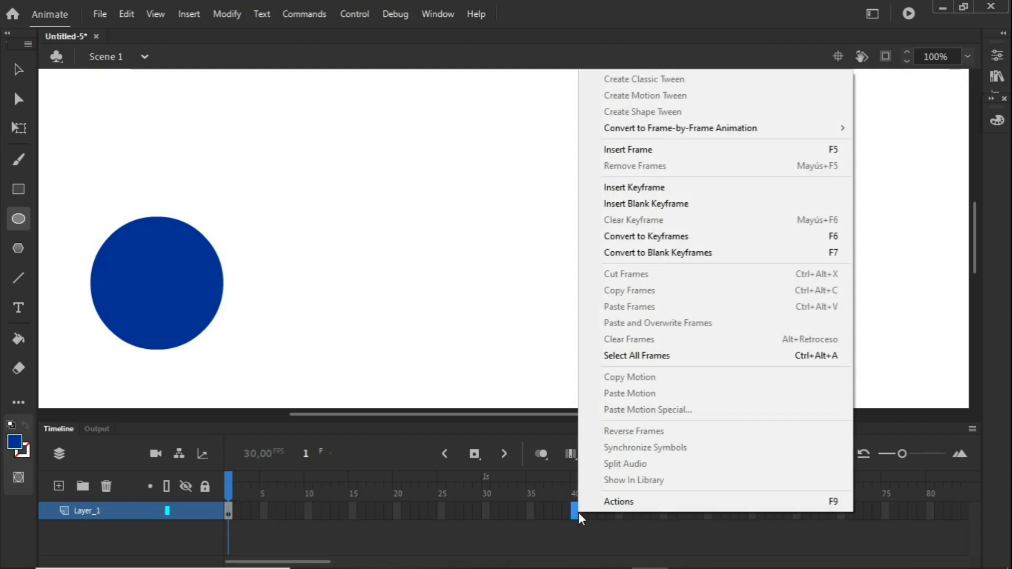
click(640, 205)
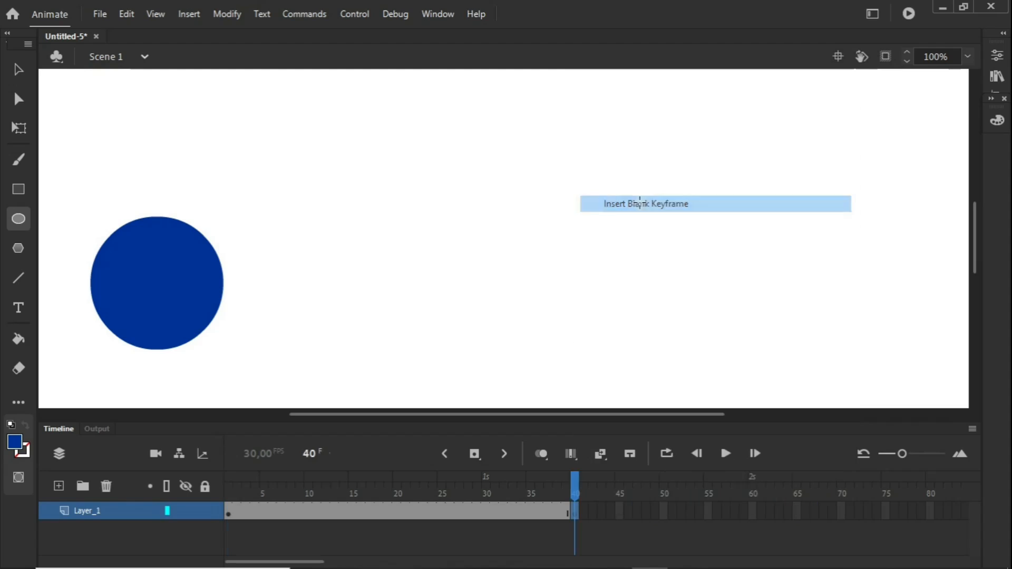
drag(553, 492, 422, 489)
Draw a blue five-pointed star on the right side of the stage at frame 40
click(575, 494)
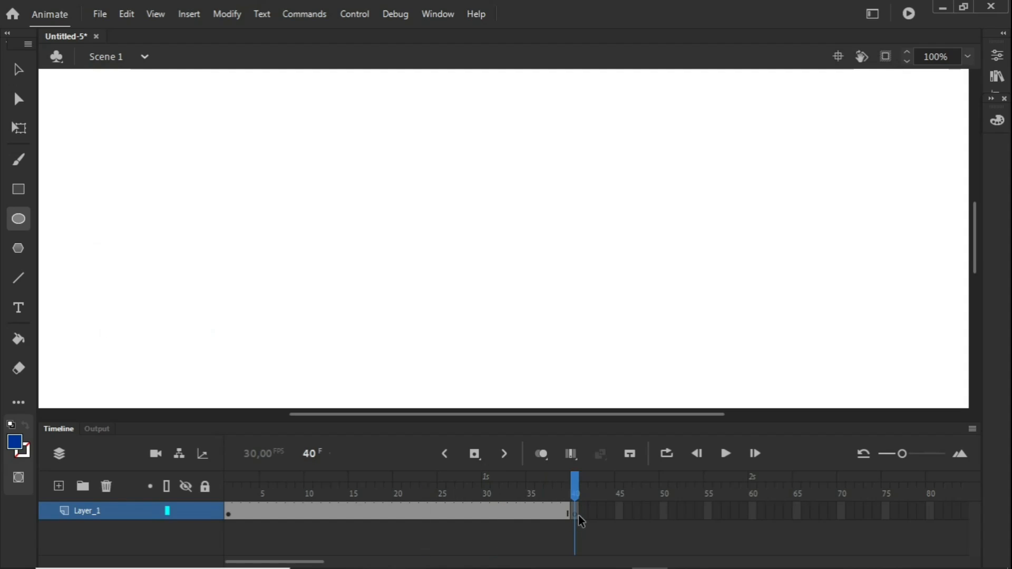
click(18, 248)
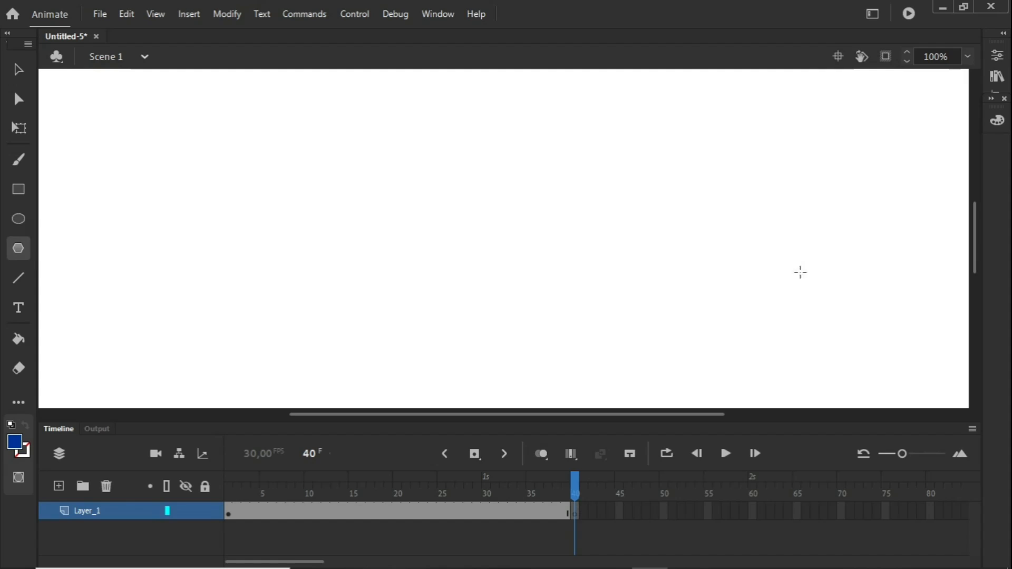
drag(745, 237, 804, 288)
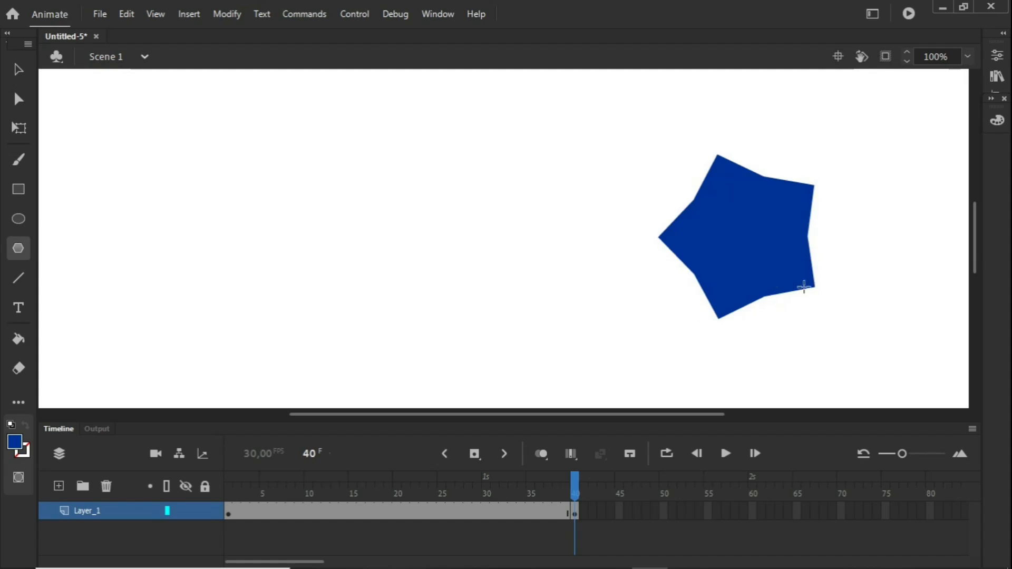
Create a shape tween between the circle at frame 1 and the star at frame 40
click(399, 511)
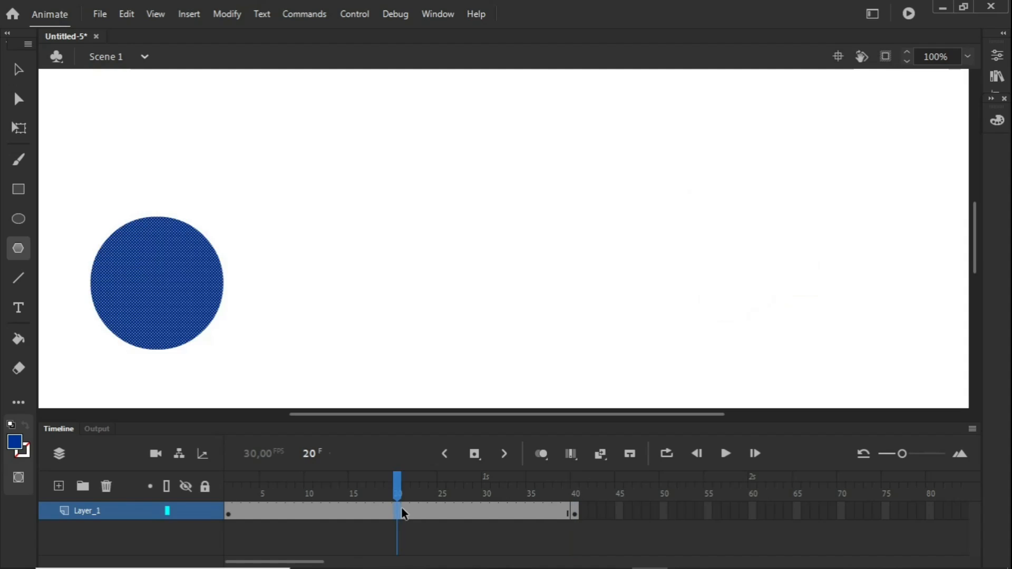
click(405, 512)
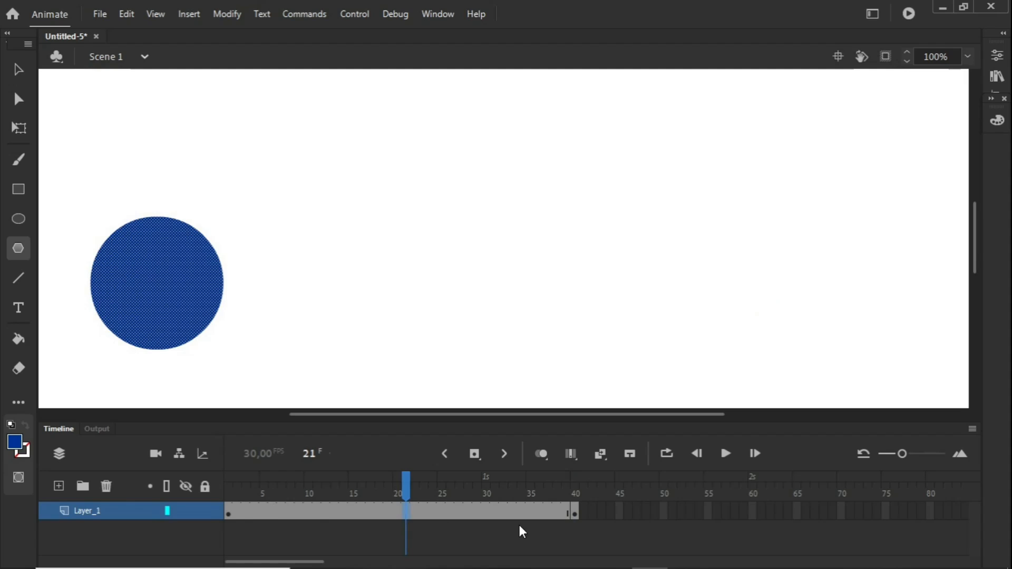
right_click(407, 510)
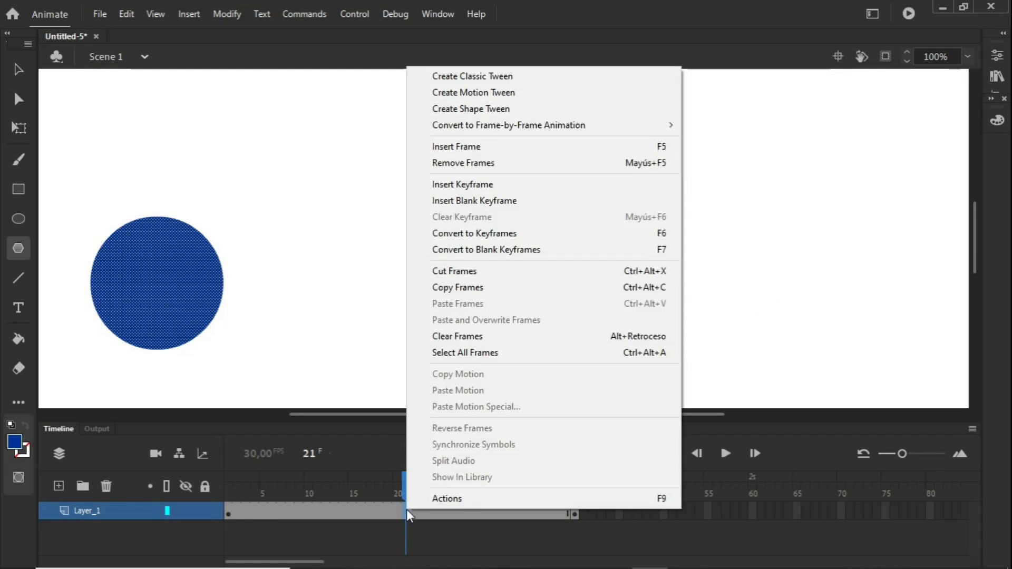
click(481, 110)
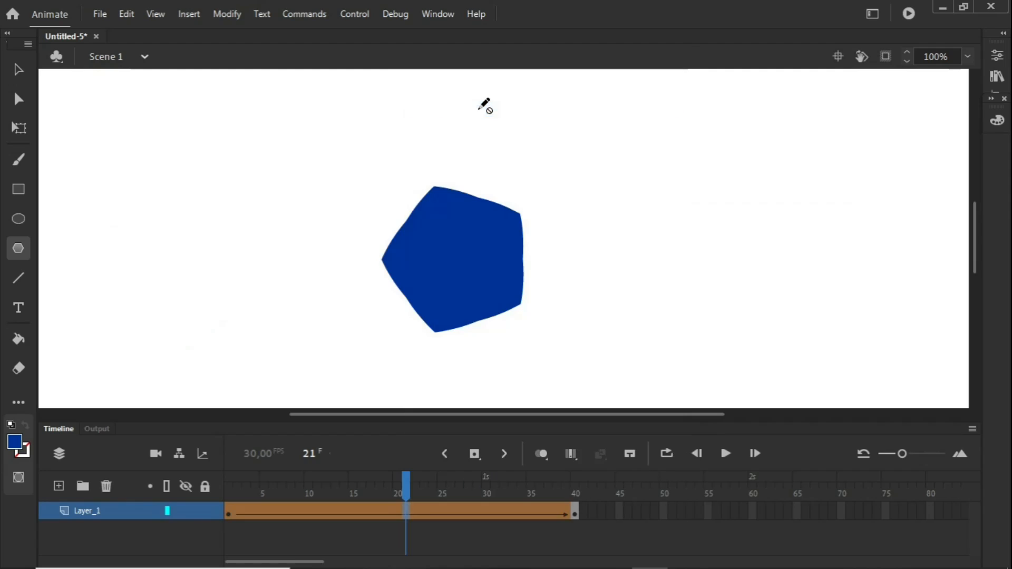
Preview the shape tween by scrubbing through and playing the frames between the circle and the star
click(309, 502)
click(362, 500)
click(449, 498)
click(400, 494)
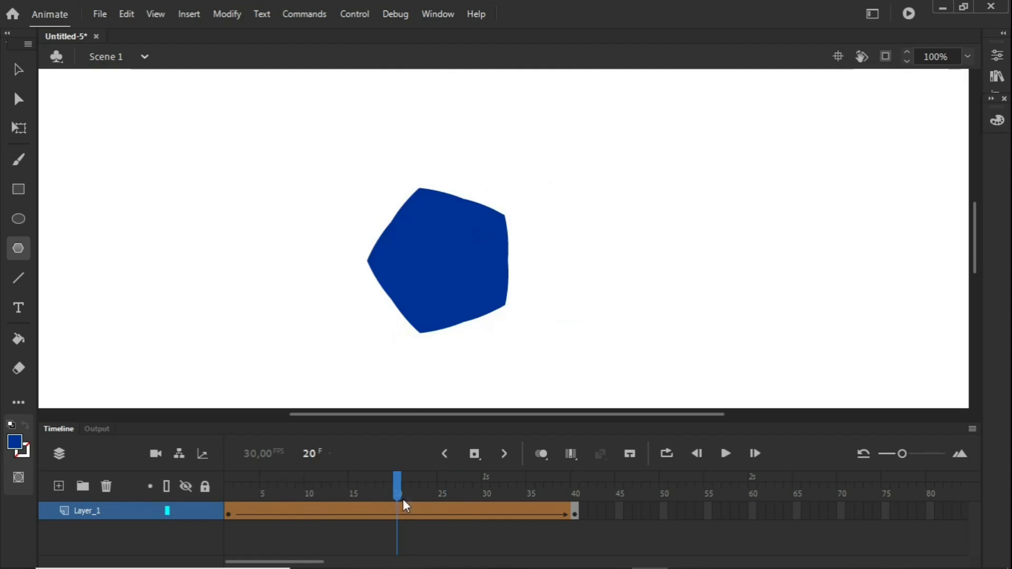
click(228, 493)
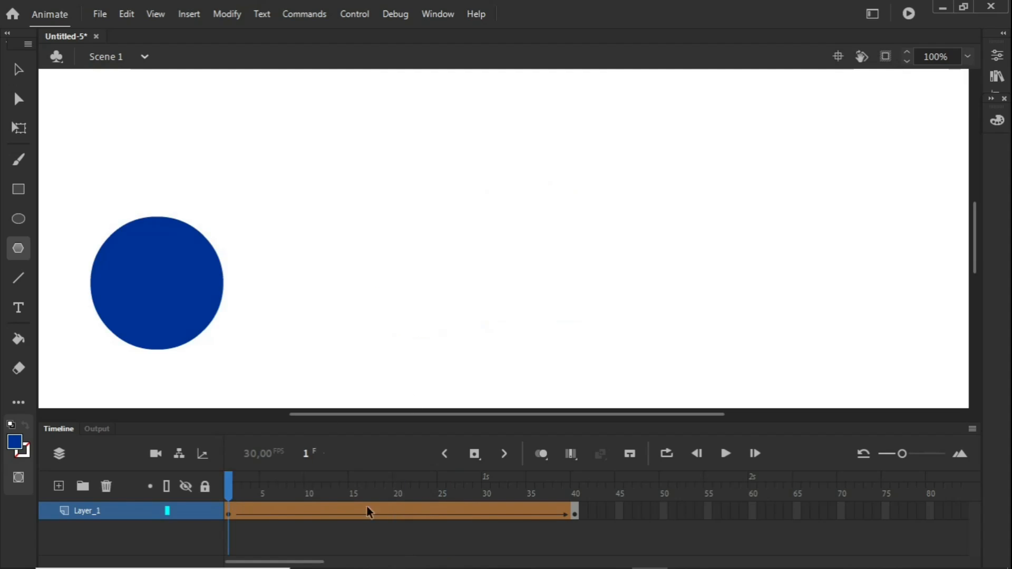
click(574, 495)
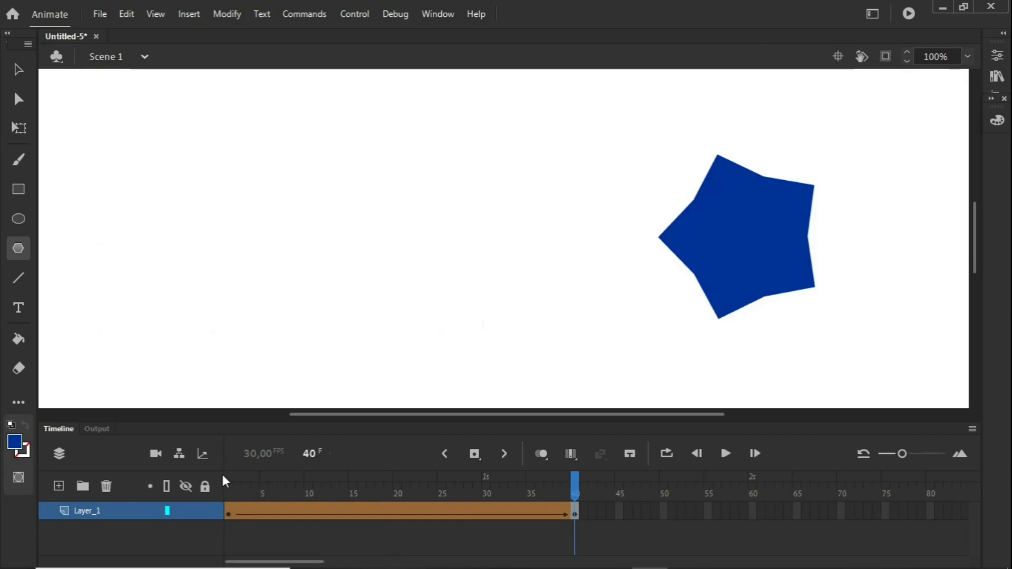
click(226, 477)
click(726, 454)
click(360, 480)
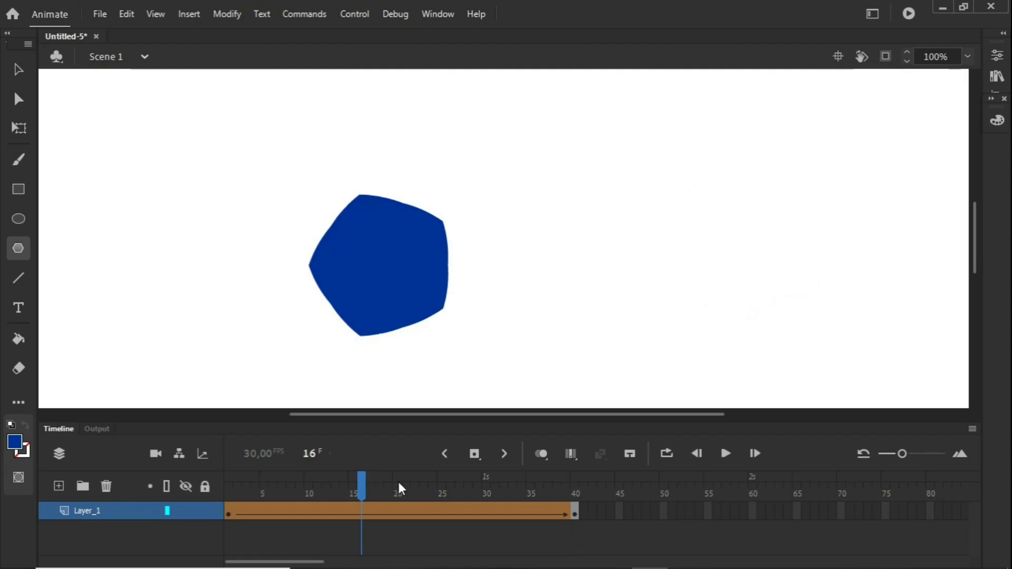
drag(398, 483, 558, 479)
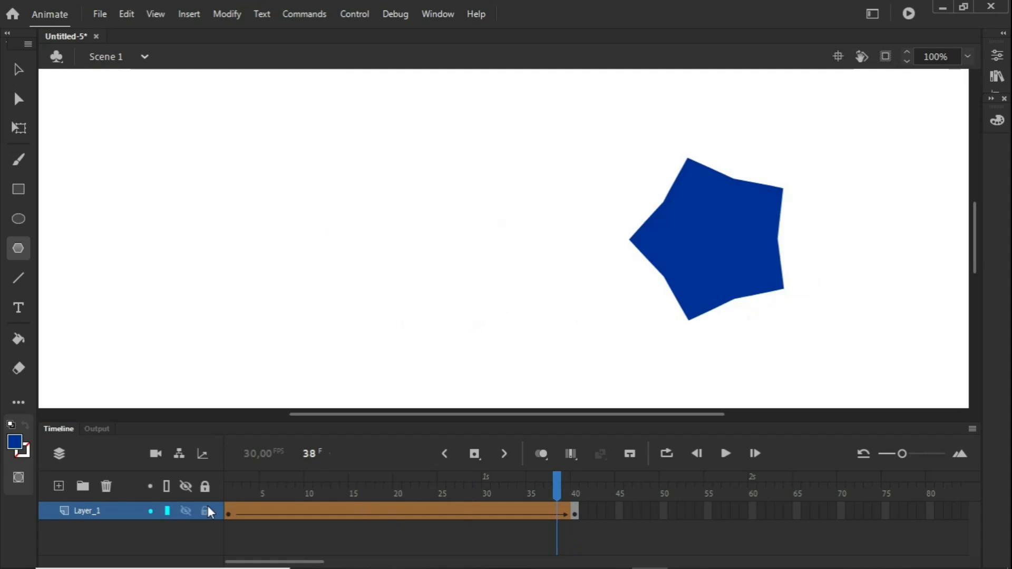
Add a shape hint at the circle's top edge on frame 1 and match it to the star's upper-left point on frame 40
click(228, 481)
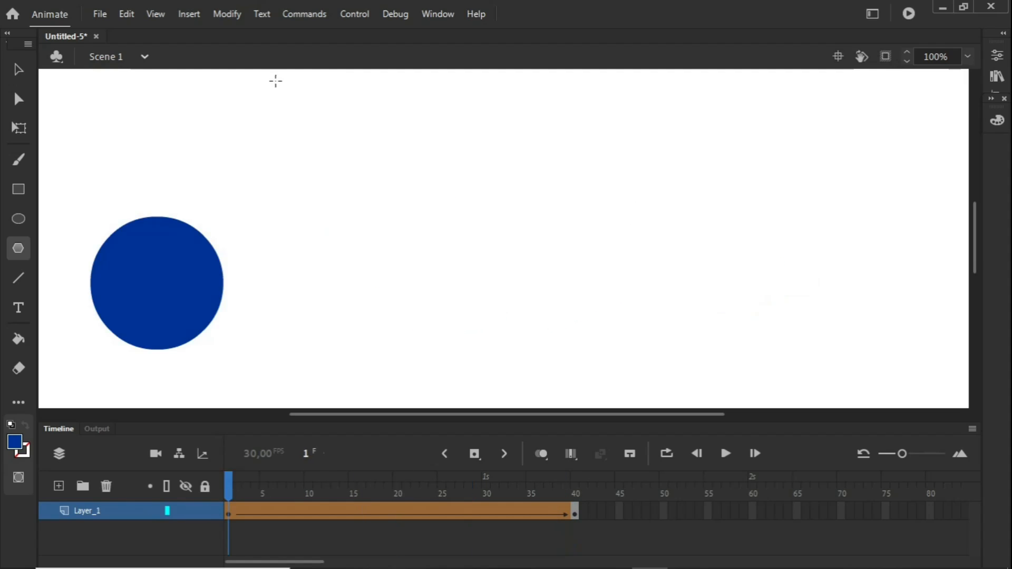
click(224, 16)
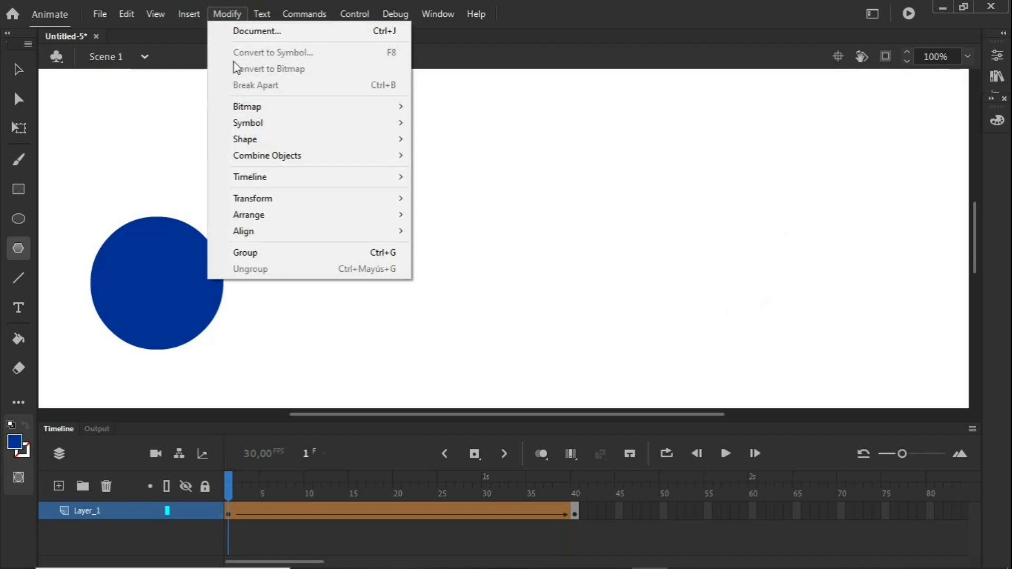
mouse_move(267, 145)
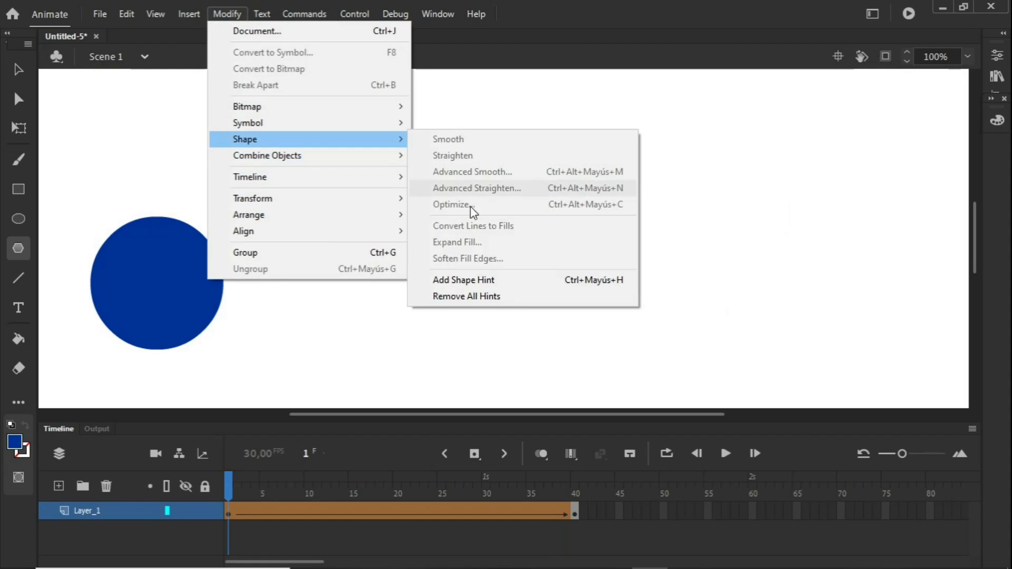
click(470, 284)
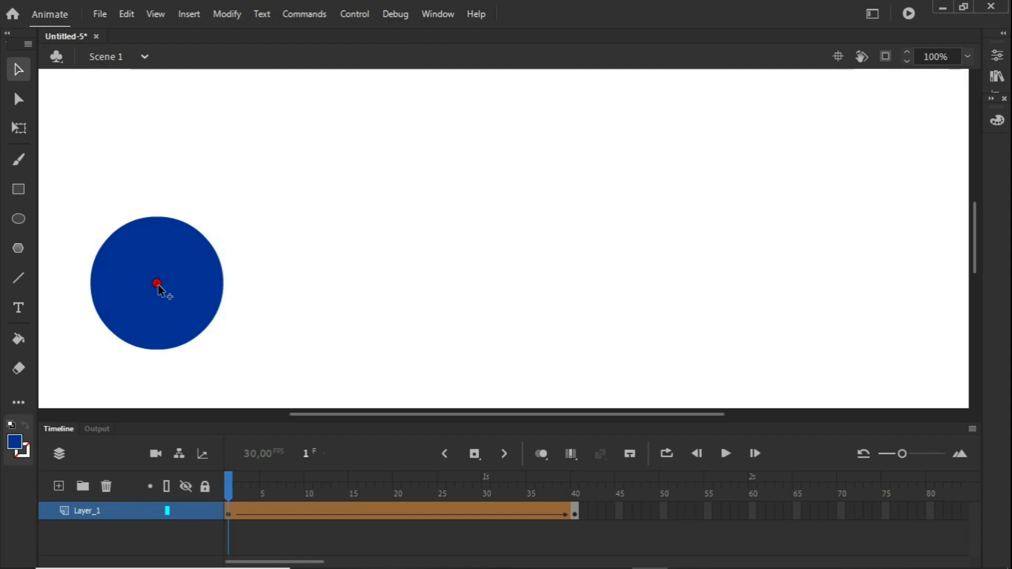
drag(157, 284, 160, 220)
click(575, 492)
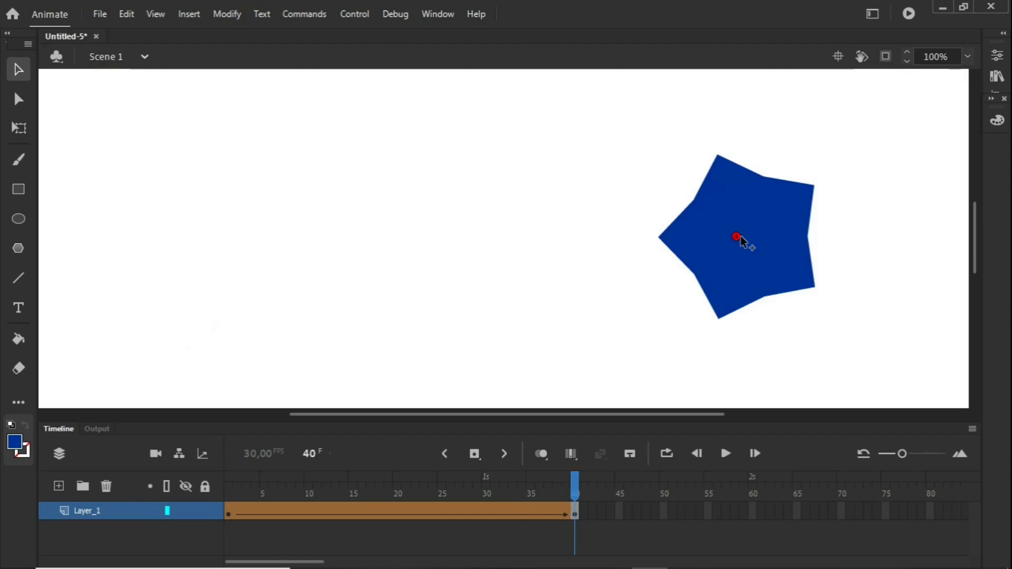
drag(737, 237, 720, 161)
Add a second shape hint on the circle's upper-left edge and match it to the star's inner corner below its upper-left point
click(229, 475)
click(229, 16)
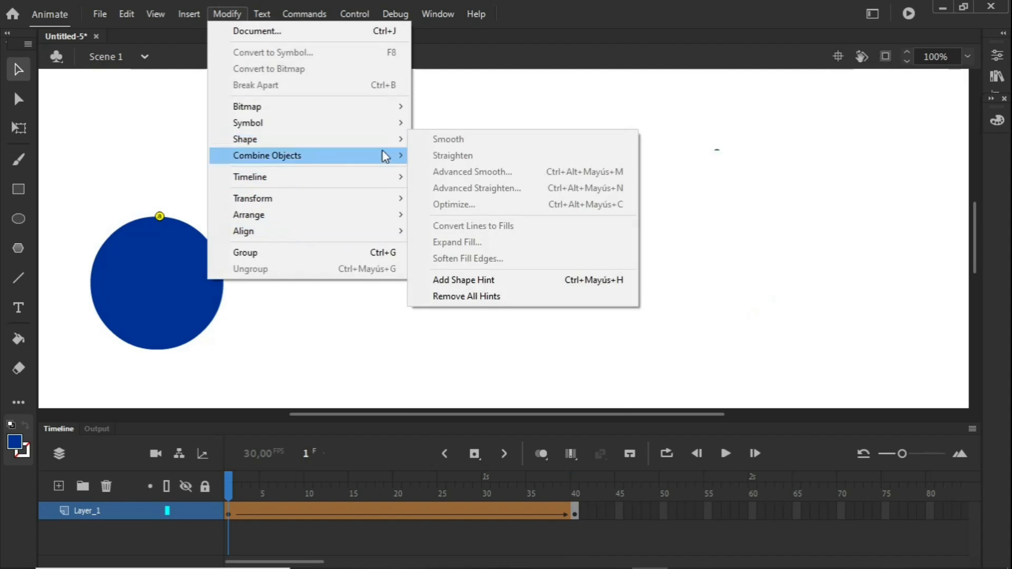
mouse_move(290, 139)
click(493, 275)
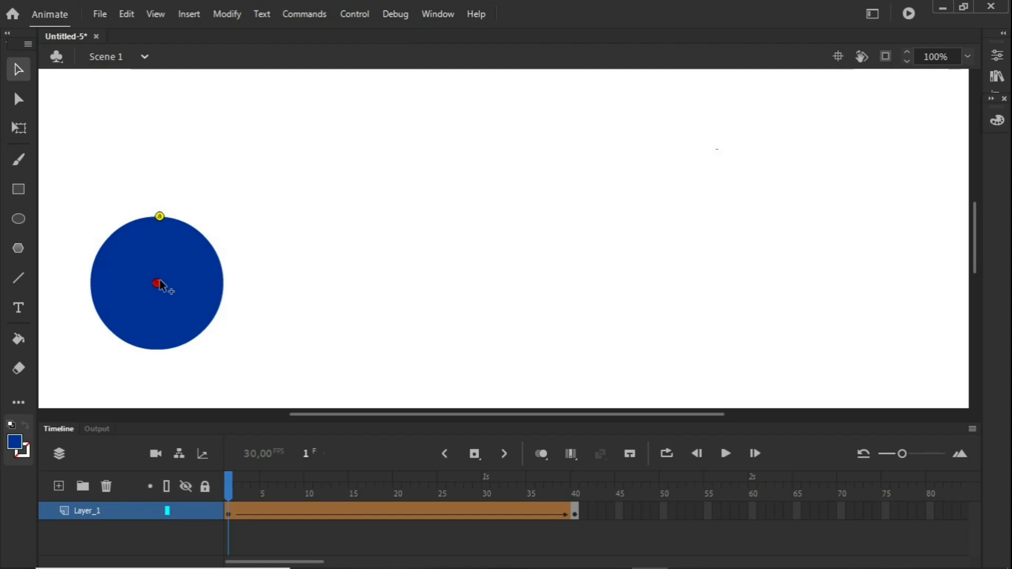
drag(156, 286, 120, 227)
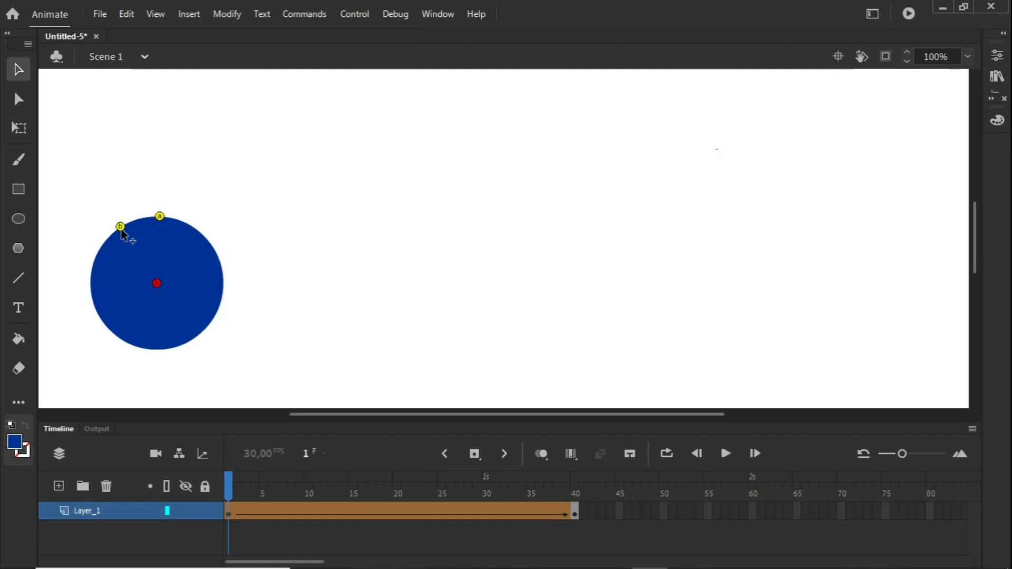
click(575, 490)
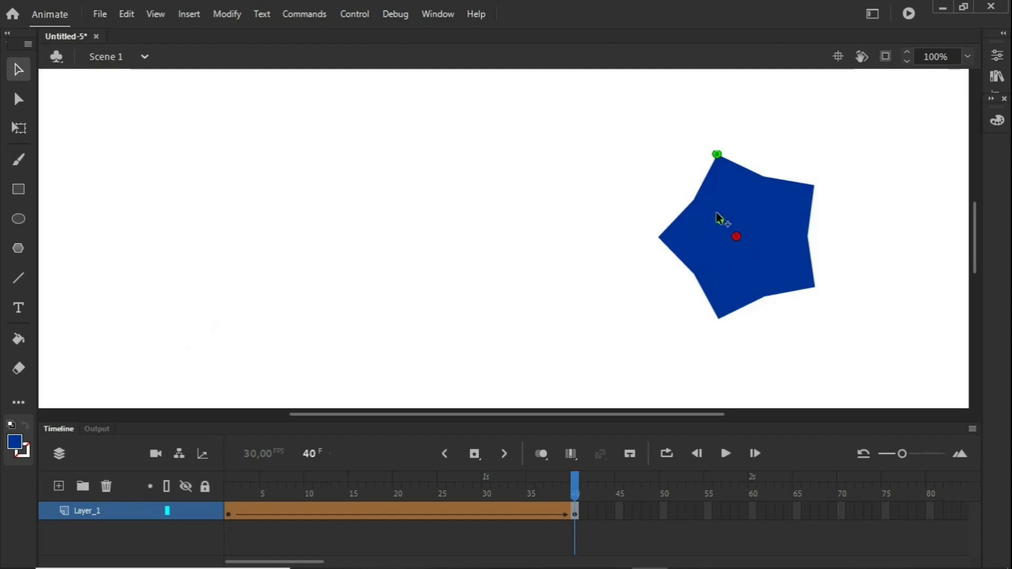
drag(700, 199, 699, 199)
Add a third shape hint on the circle's left edge and match it to the star's leftmost point on frame 40
click(230, 480)
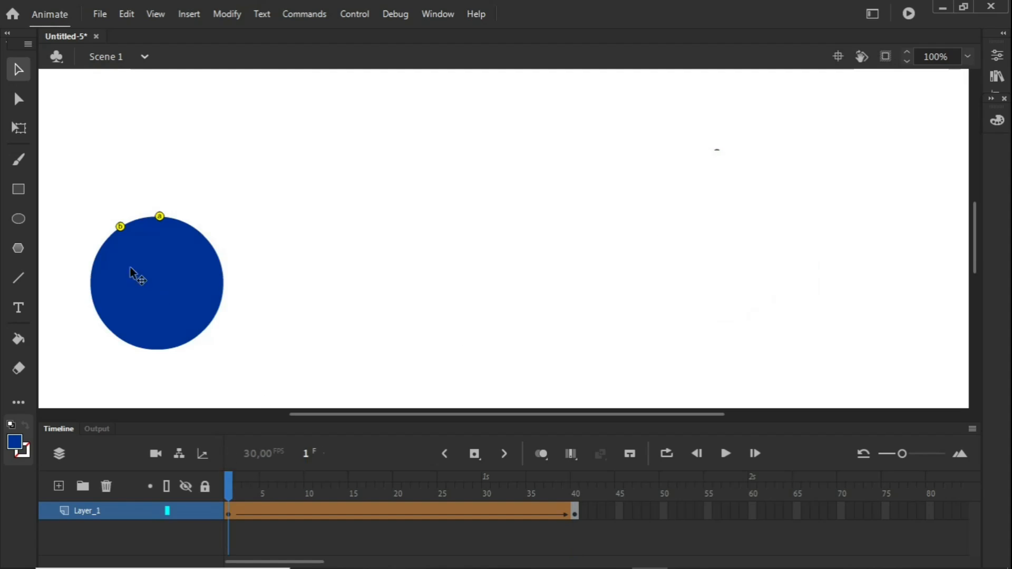
click(227, 14)
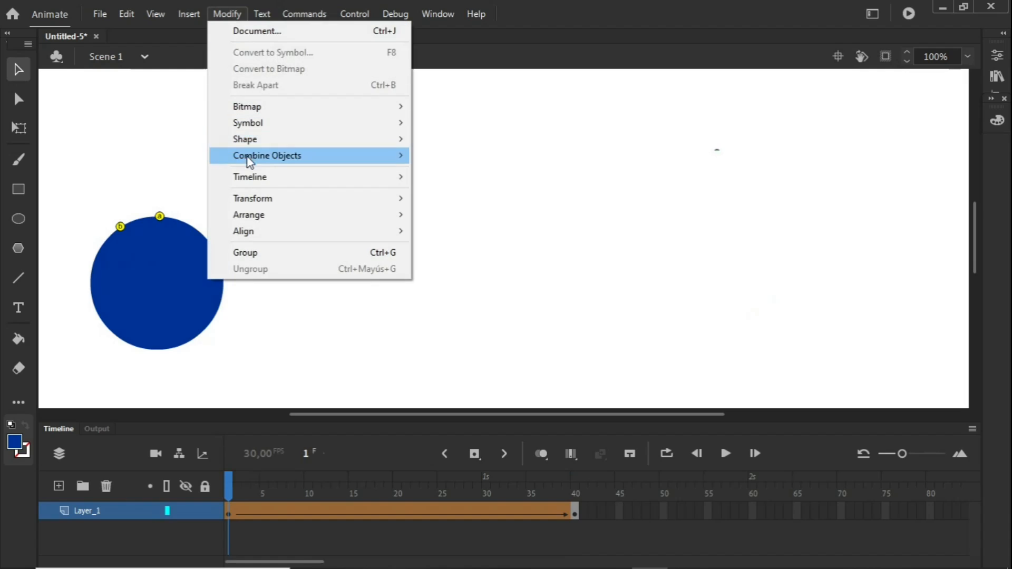
mouse_move(312, 142)
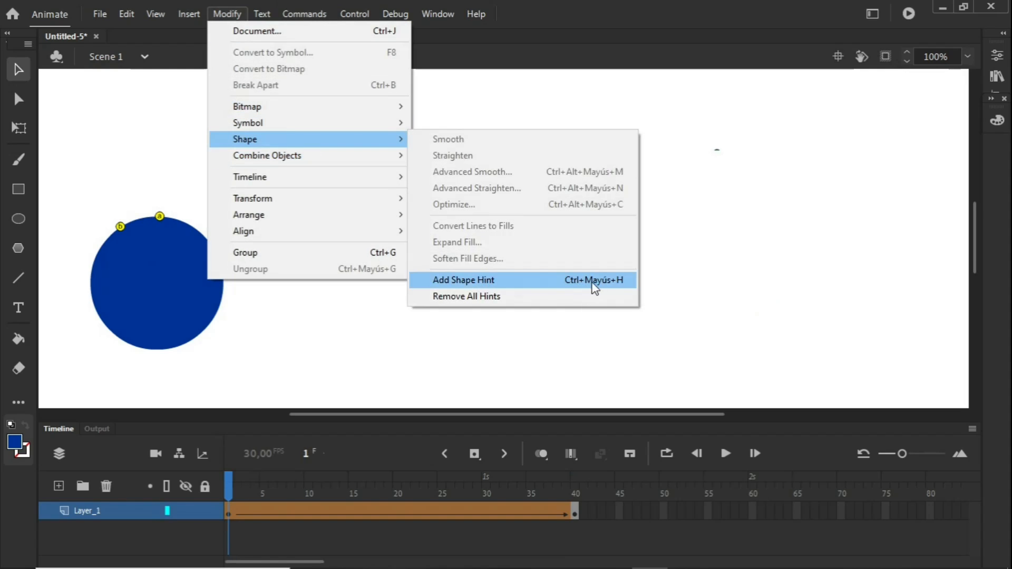
click(476, 277)
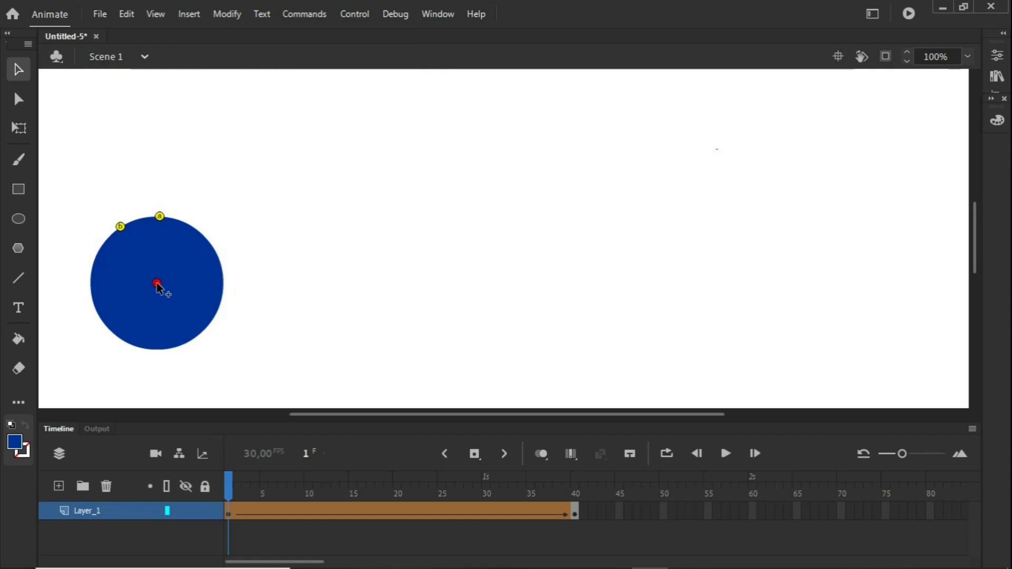
drag(157, 287, 93, 268)
click(575, 480)
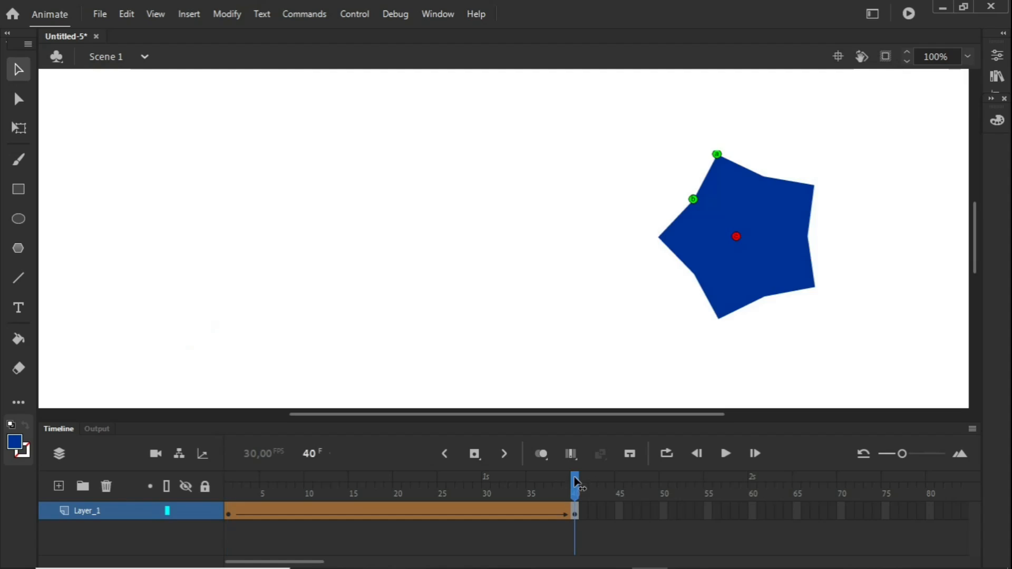
drag(737, 239, 658, 237)
Play the shape tween with the three matched shape hints applied
drag(565, 476, 580, 495)
key(Return)
Undo the shape hints, the tween and both drawn shapes until the stage and timeline are empty
key(ctrl+z)
key(ctrl+z)
key(ctrl+z)
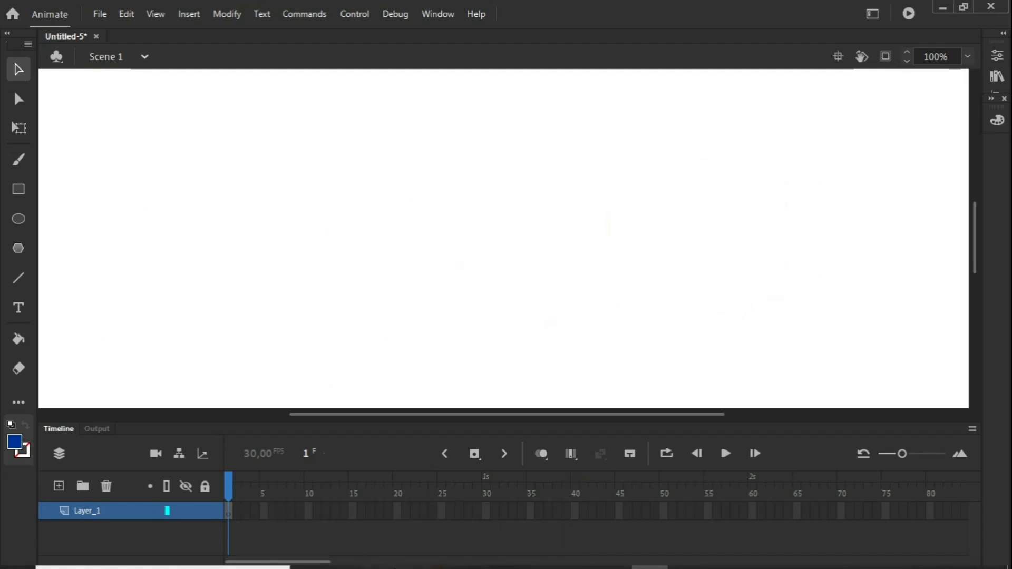
Place AcademyLogo.png from the Descargas folder near the centre of the stage on frame 1
mouse_move(390, 566)
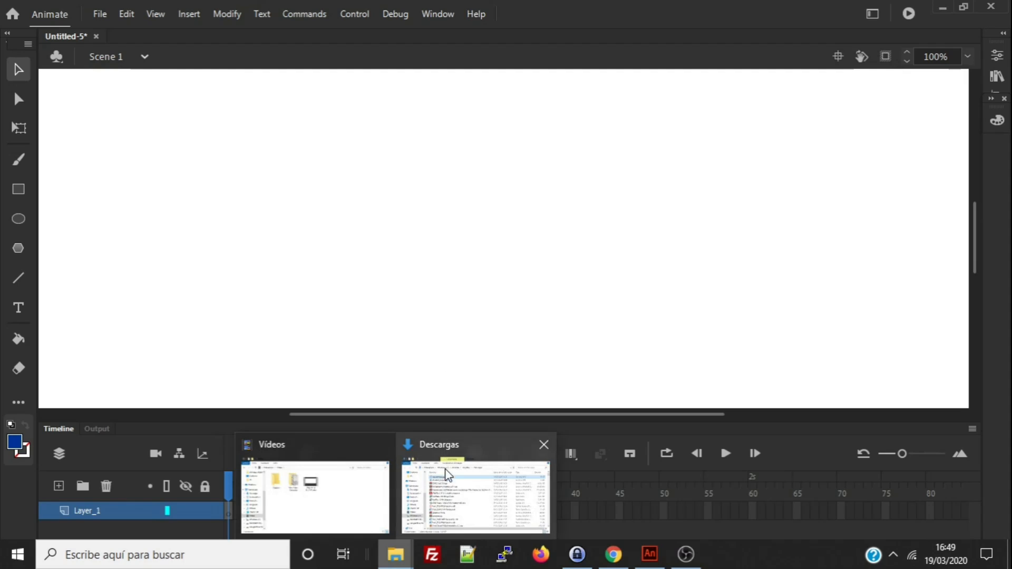
click(445, 473)
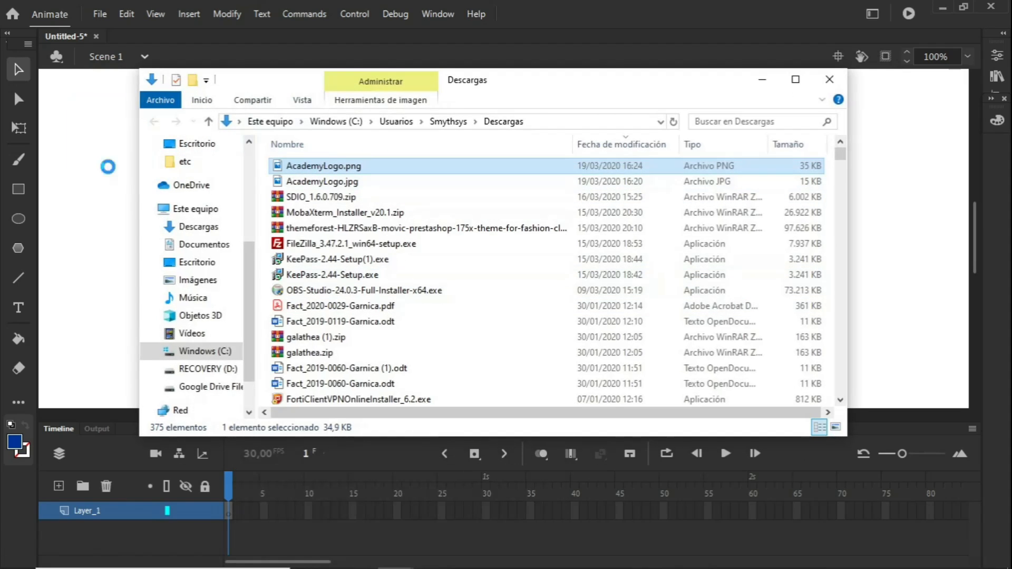
click(763, 79)
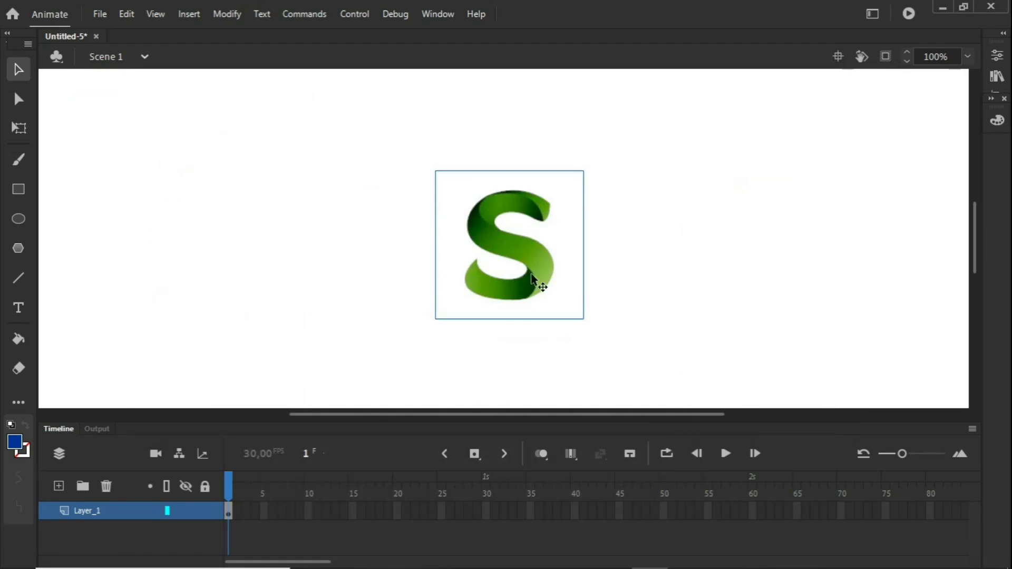
Insert a blank keyframe at frame 40 and check which tween types are available for the logo's frame span
right_click(579, 507)
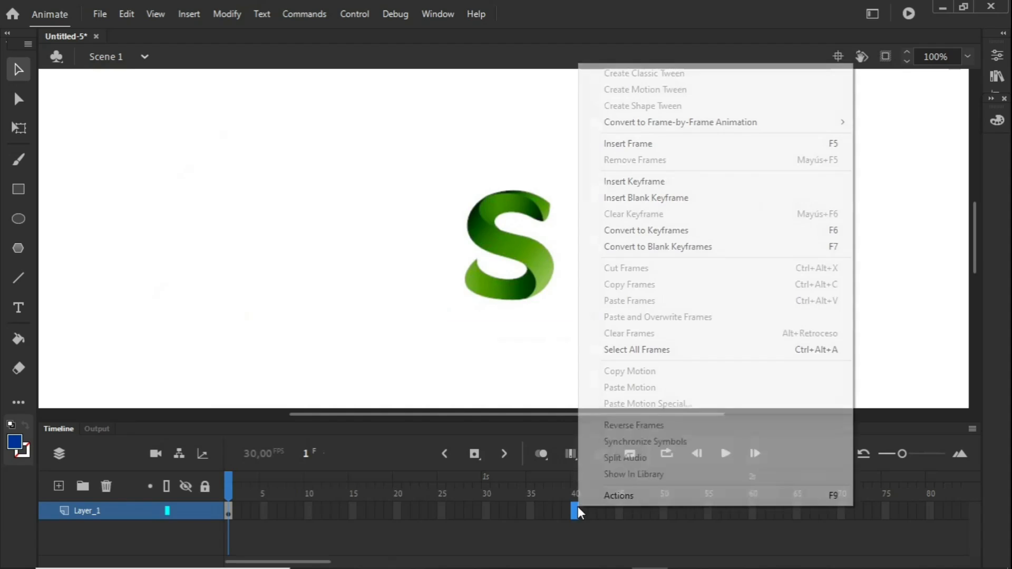
click(643, 198)
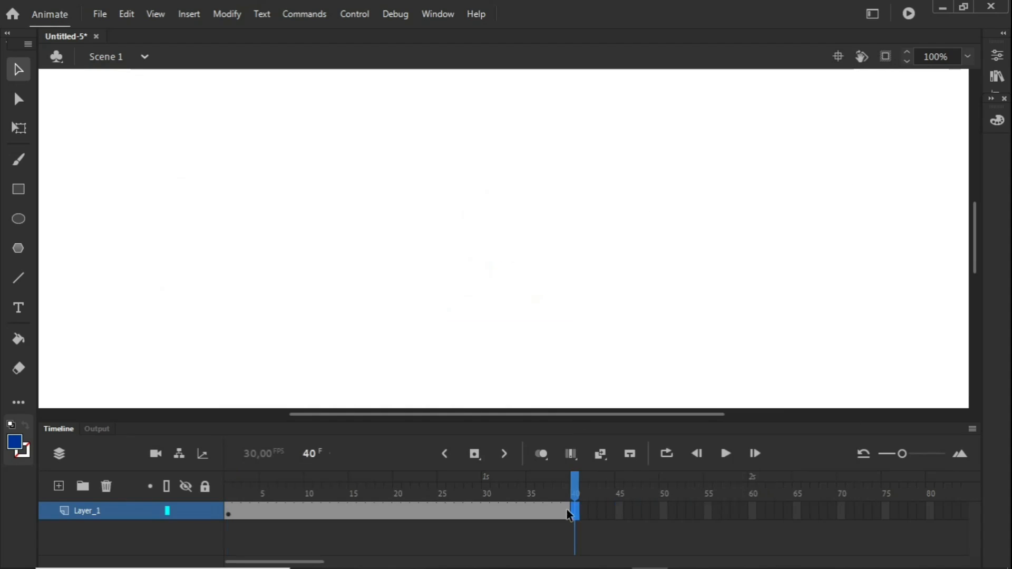
click(379, 507)
right_click(380, 507)
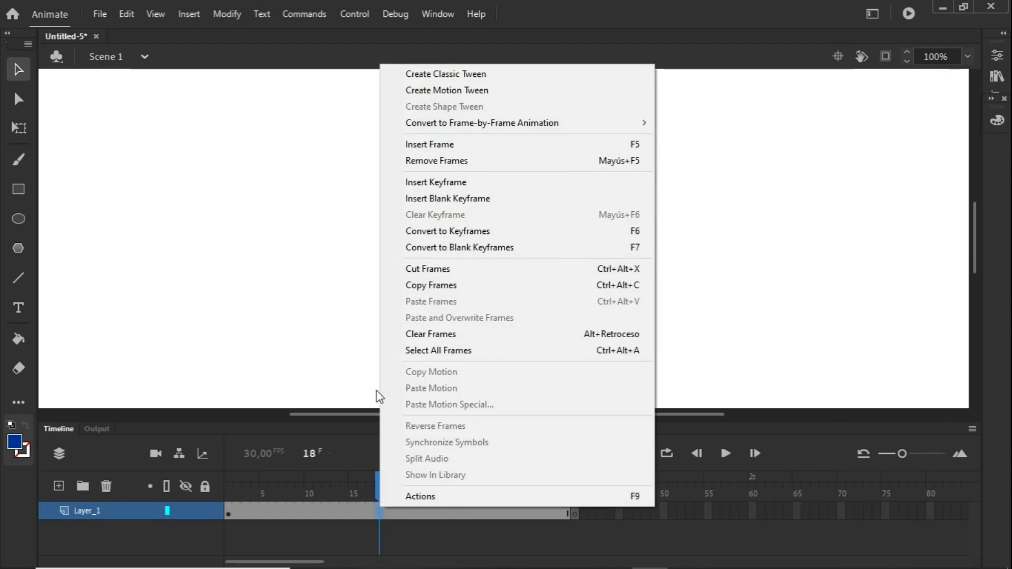
Break apart the logo bitmap on frame 1 and check whether its frame span accepts a shape tween
click(229, 493)
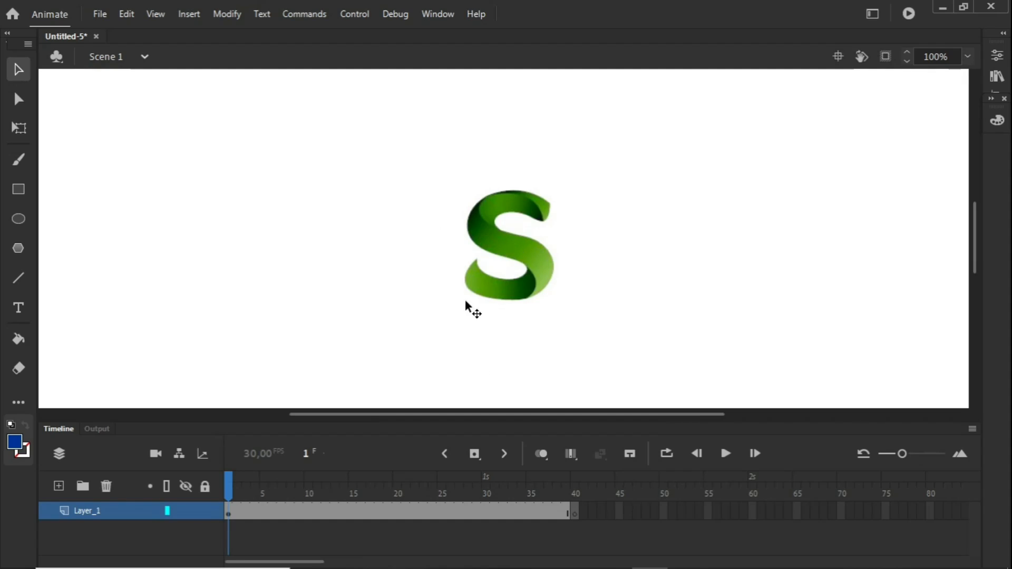
right_click(485, 230)
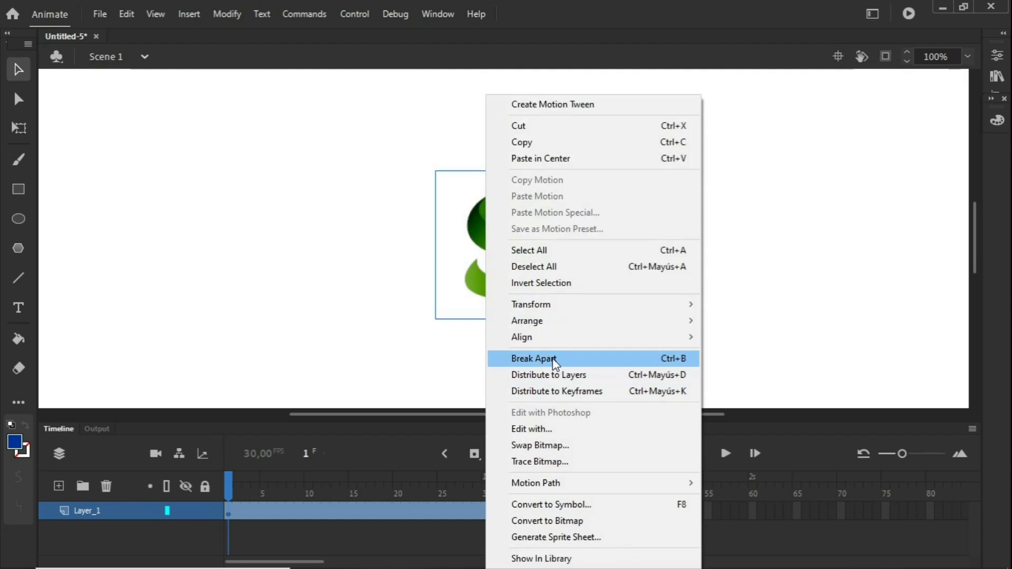
click(553, 360)
click(401, 510)
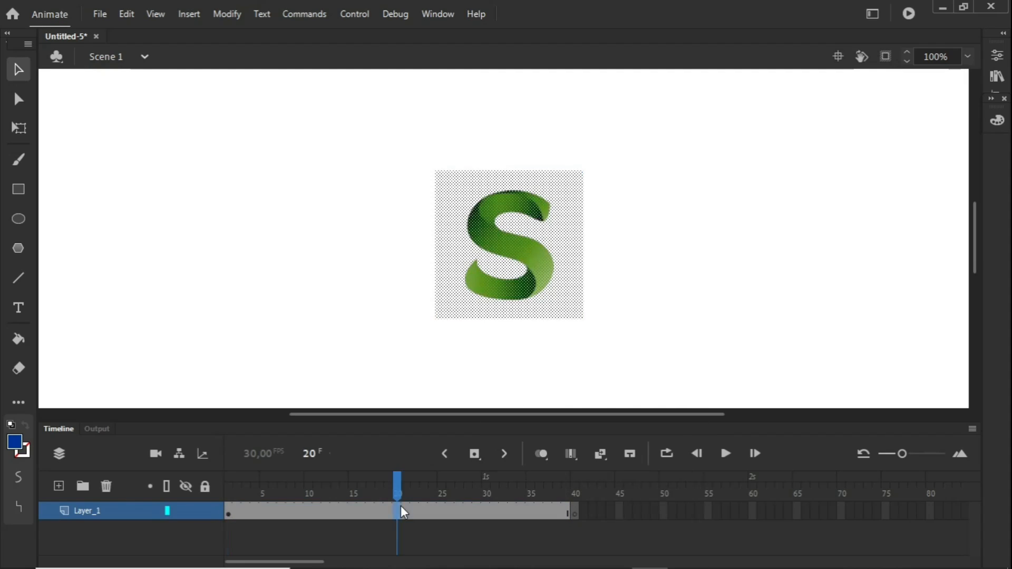
right_click(401, 506)
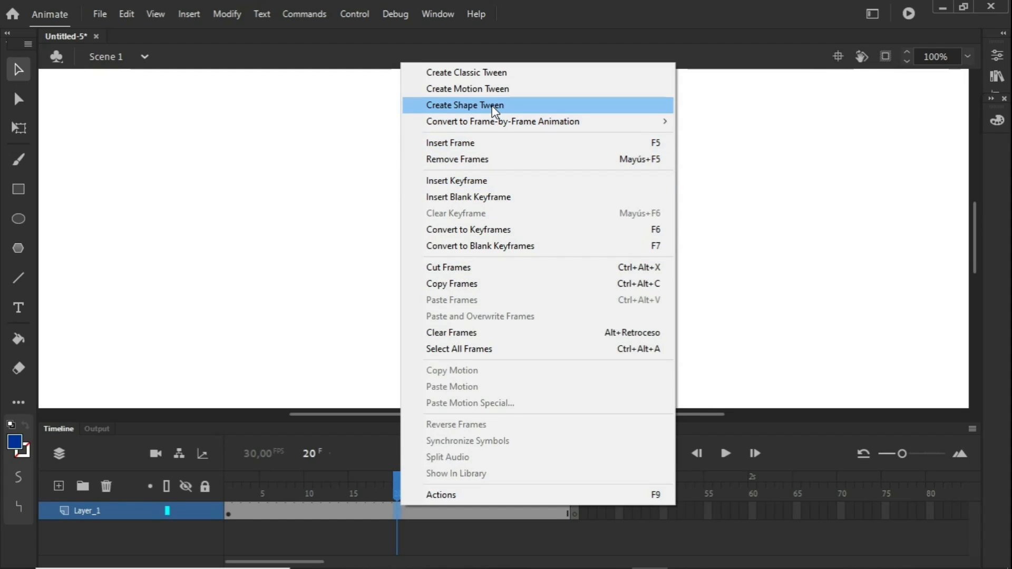
click(585, 40)
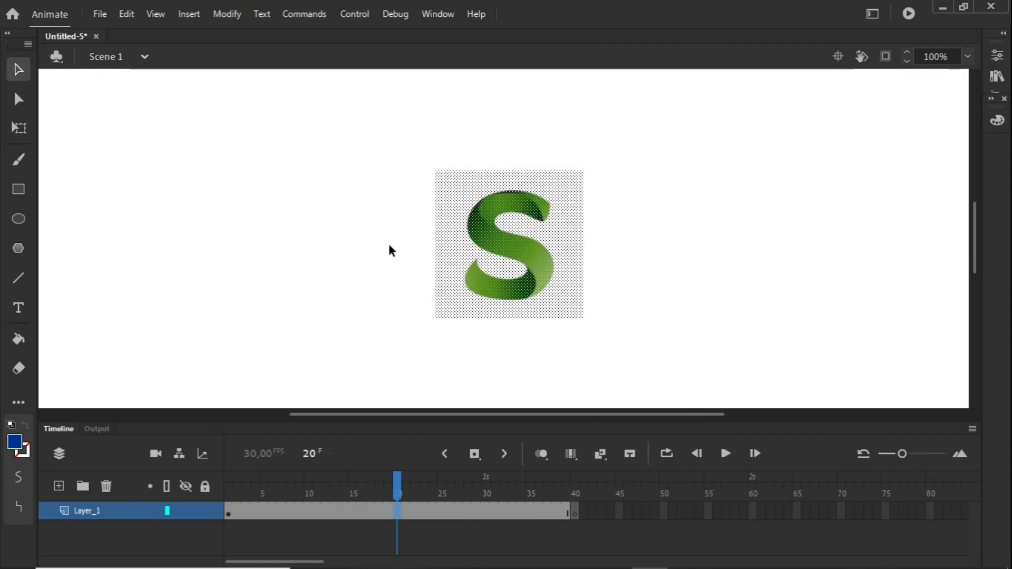
Undo the break apart, the blank keyframe and the logo placement until the stage and timeline are empty
click(109, 13)
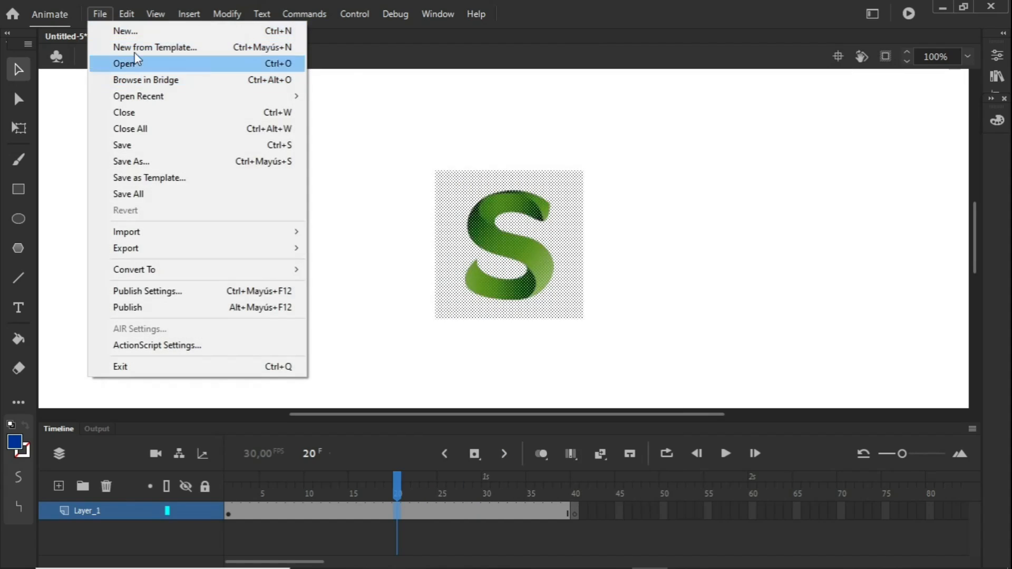
mouse_move(127, 15)
click(141, 32)
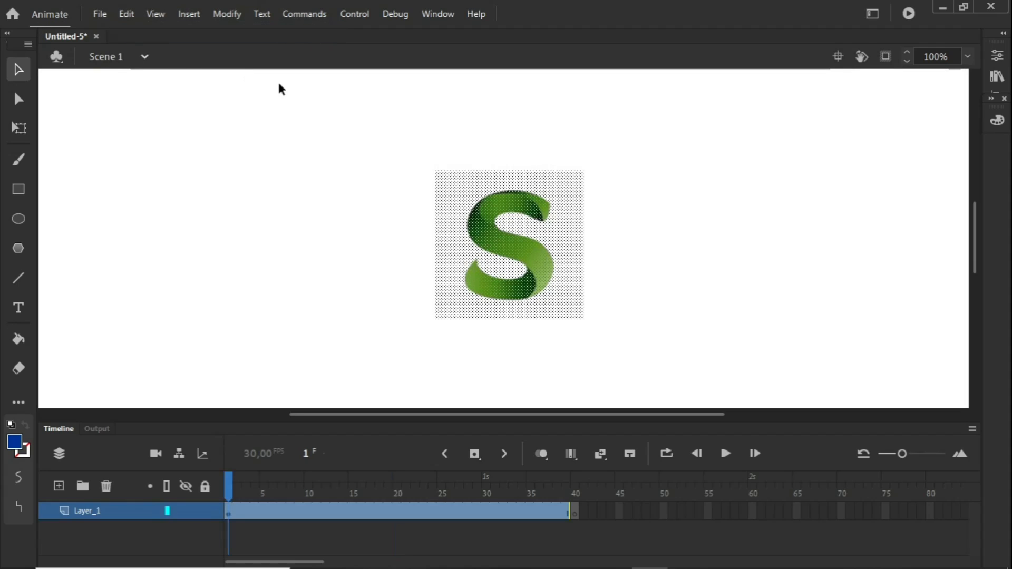
key(ctrl+z)
key(ctrl+z)
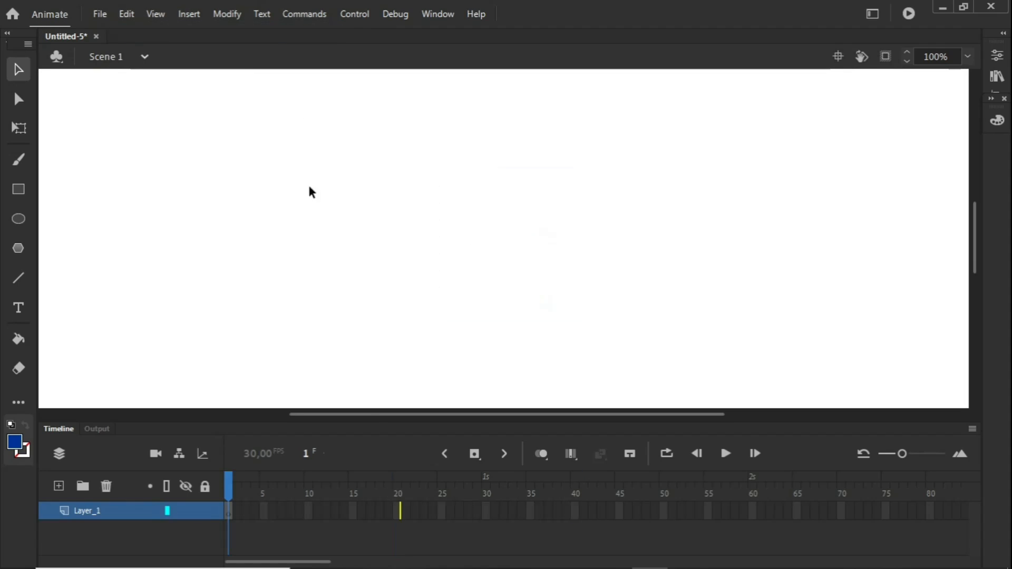
Draw a blue ellipse on the left side of the artwork on frame 1 and insert a keyframe at frame 40
click(18, 219)
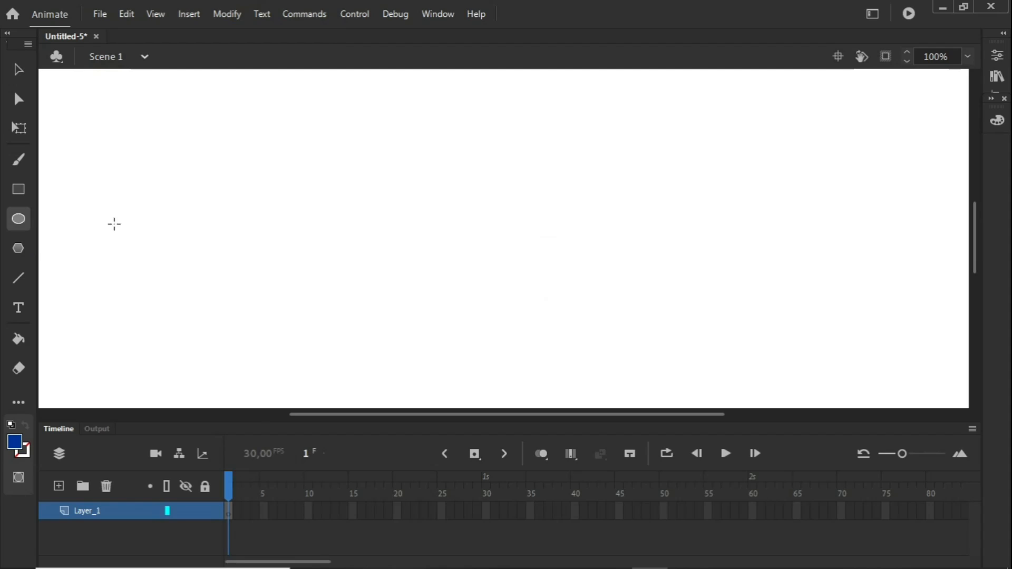
mouse_move(153, 223)
mouse_down()
mouse_move(231, 328)
mouse_move(283, 328)
mouse_up()
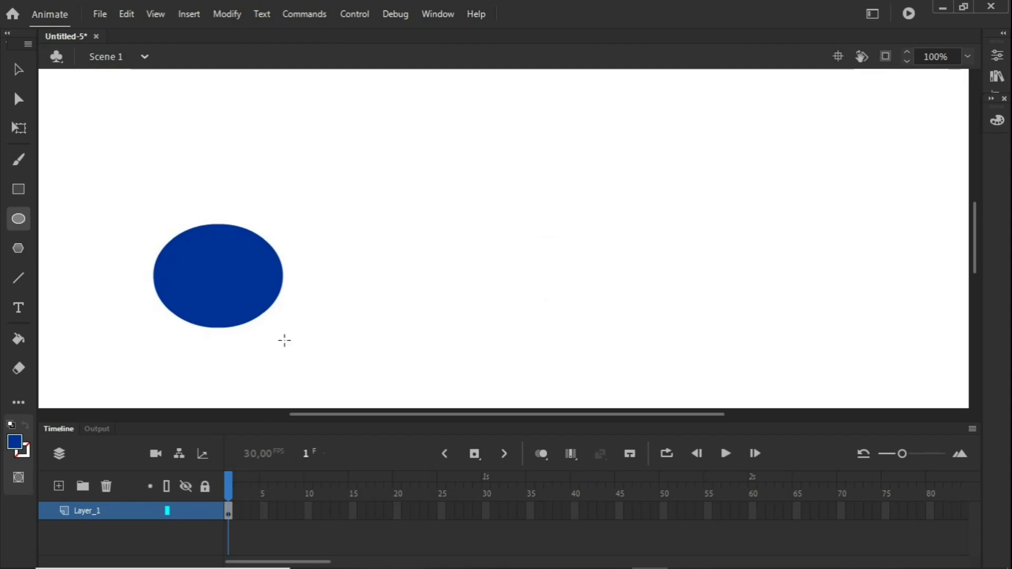
right_click(578, 510)
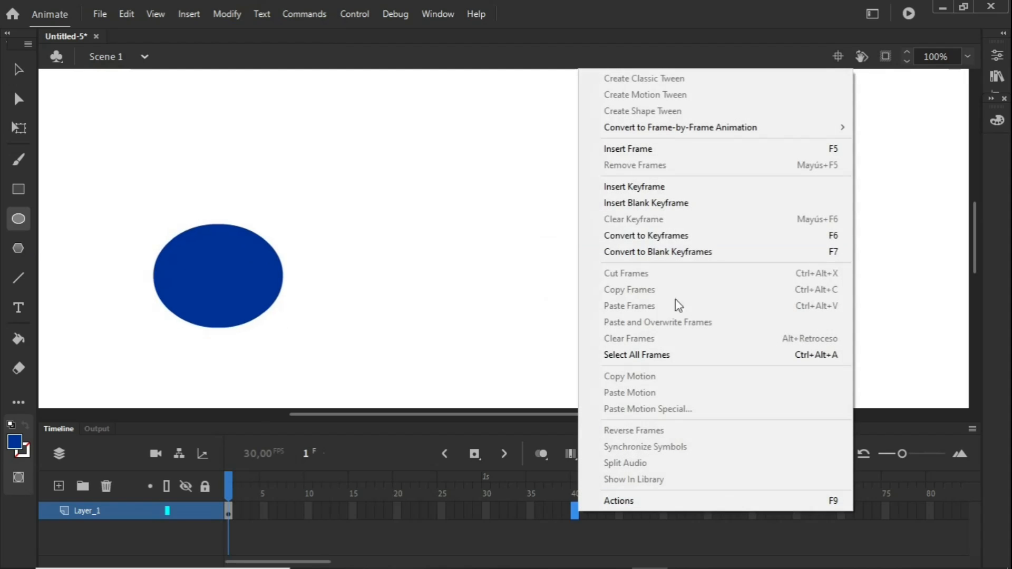
click(653, 188)
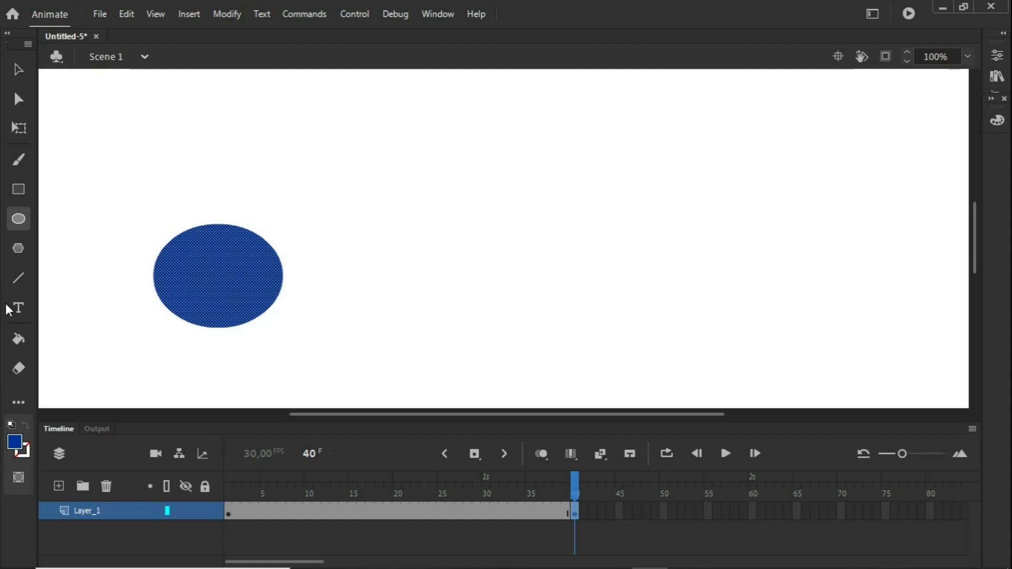
Draw a blue five-pointed star to the right of the ellipse on frame 40 and delete the ellipse from that frame
click(18, 249)
drag(768, 236, 791, 295)
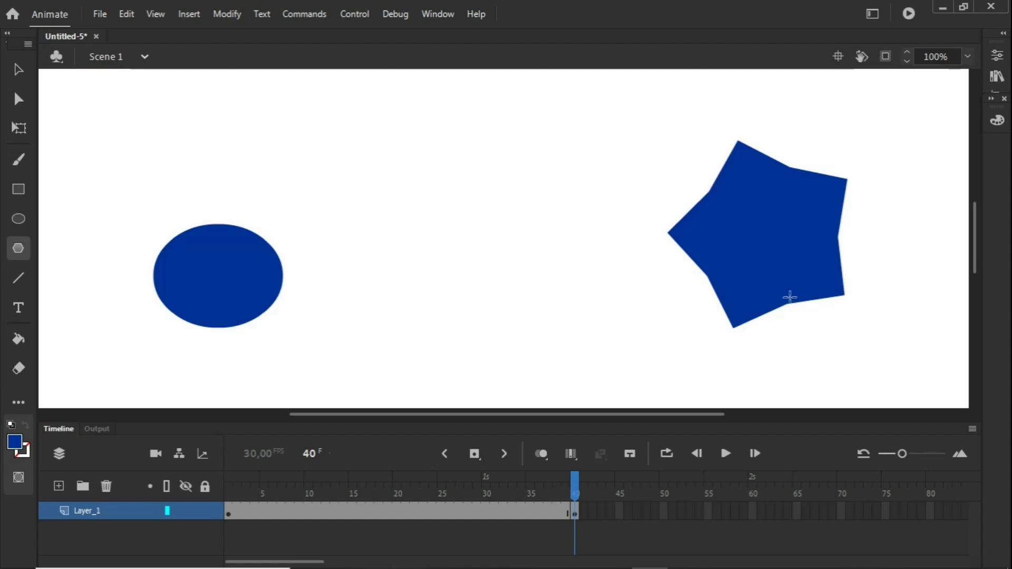
click(18, 69)
click(217, 302)
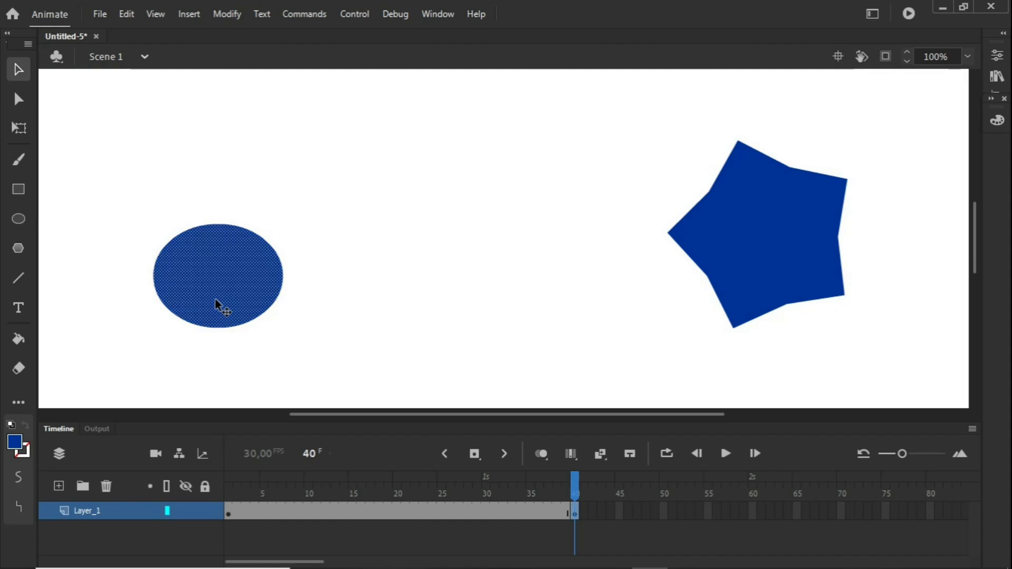
key(Delete)
Create a shape tween between the ellipse on frame 1 and the star on frame 40
right_click(387, 512)
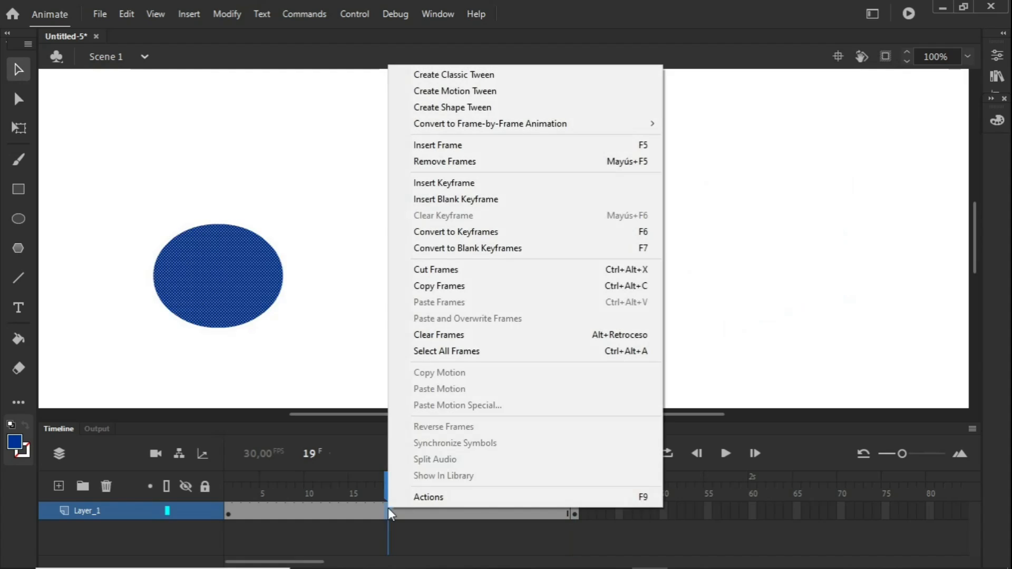
click(485, 106)
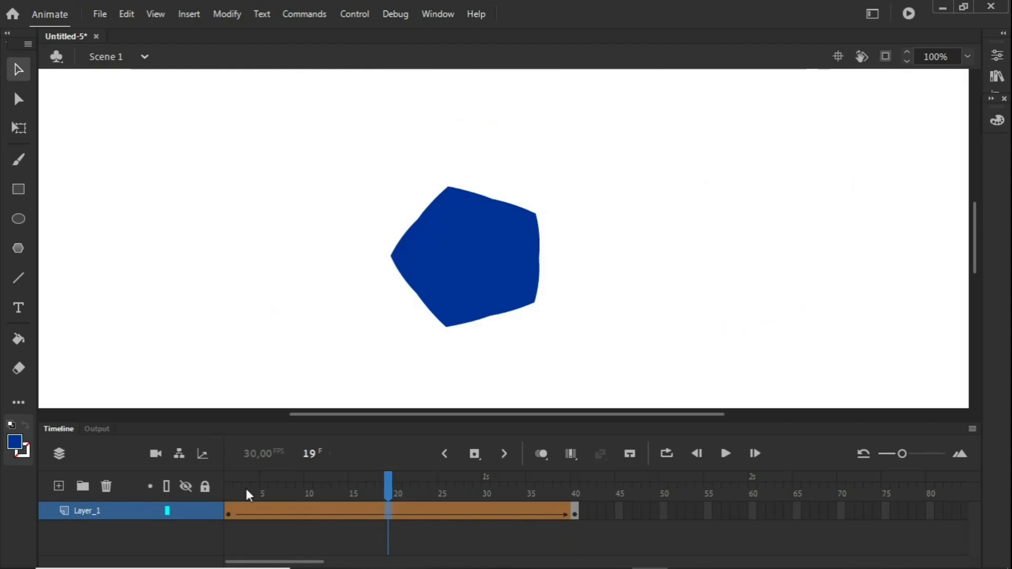